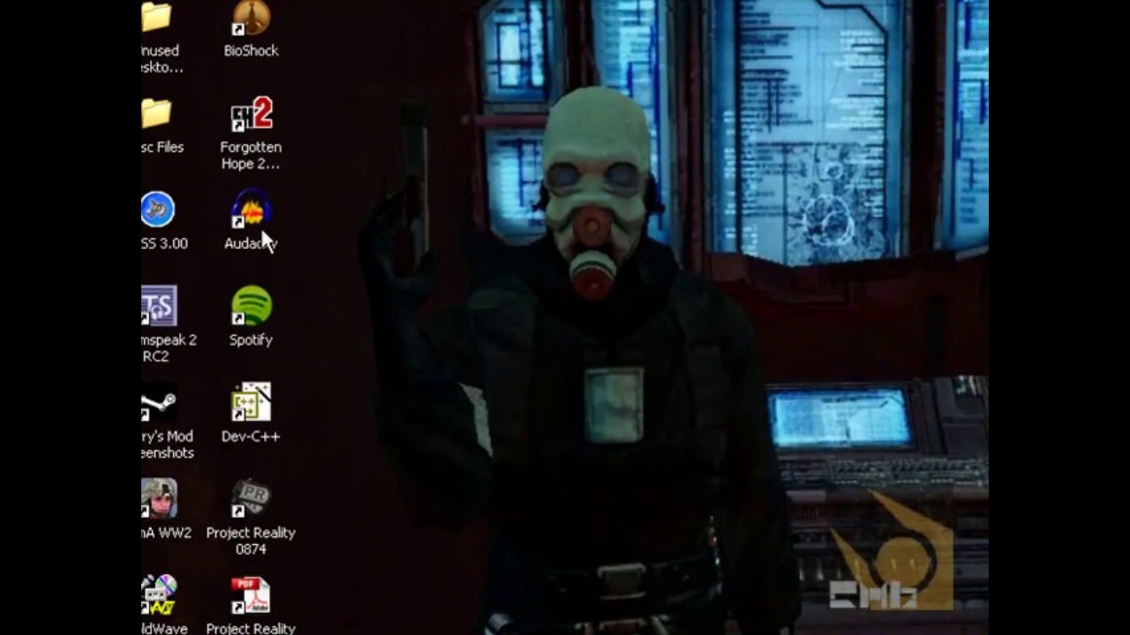
Launch Audacity and record a roughly 5.3-second mono voice clip at 44100 Hz.
{"action": "left_click", "coordinate": [239, 246]}
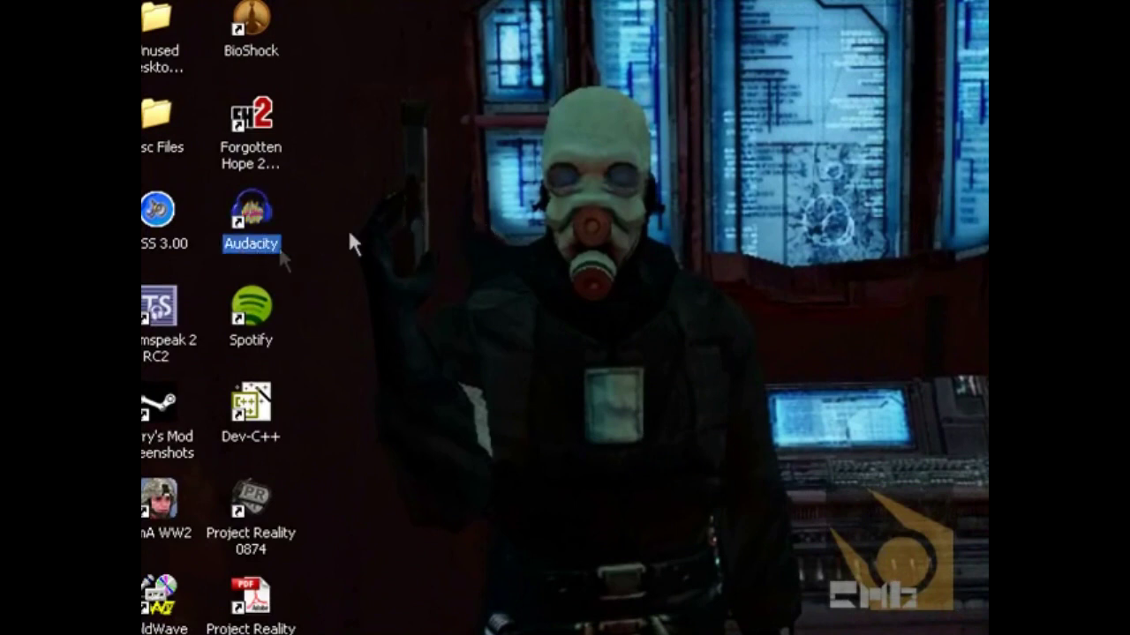
{"action": "left_click", "coordinate": [347, 226]}
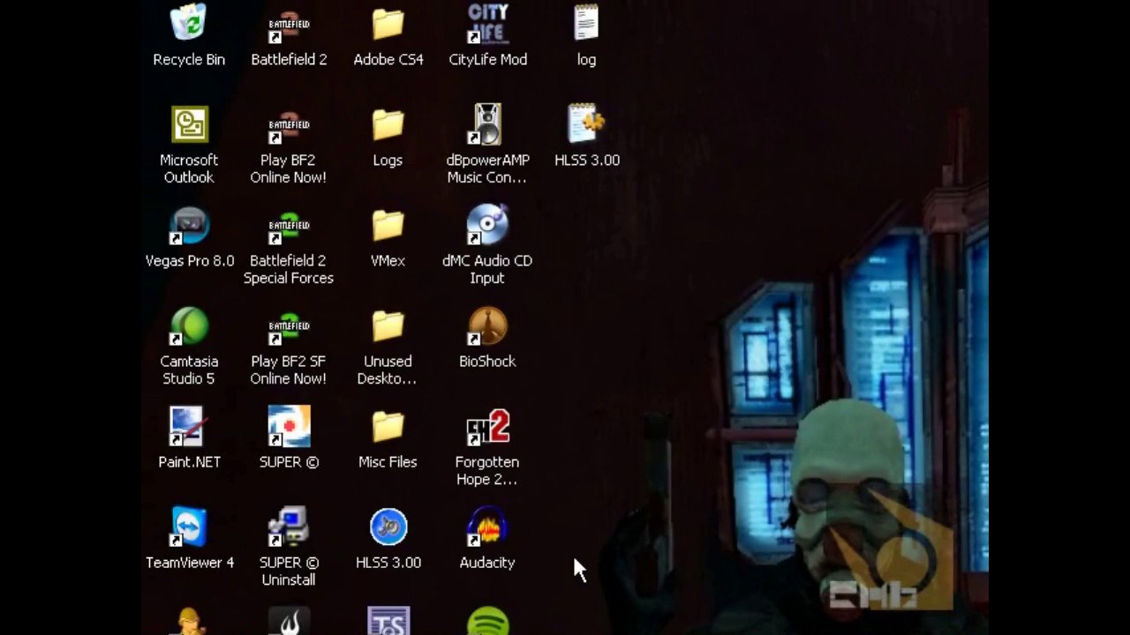
{"action": "left_click", "coordinate": [490, 547]}
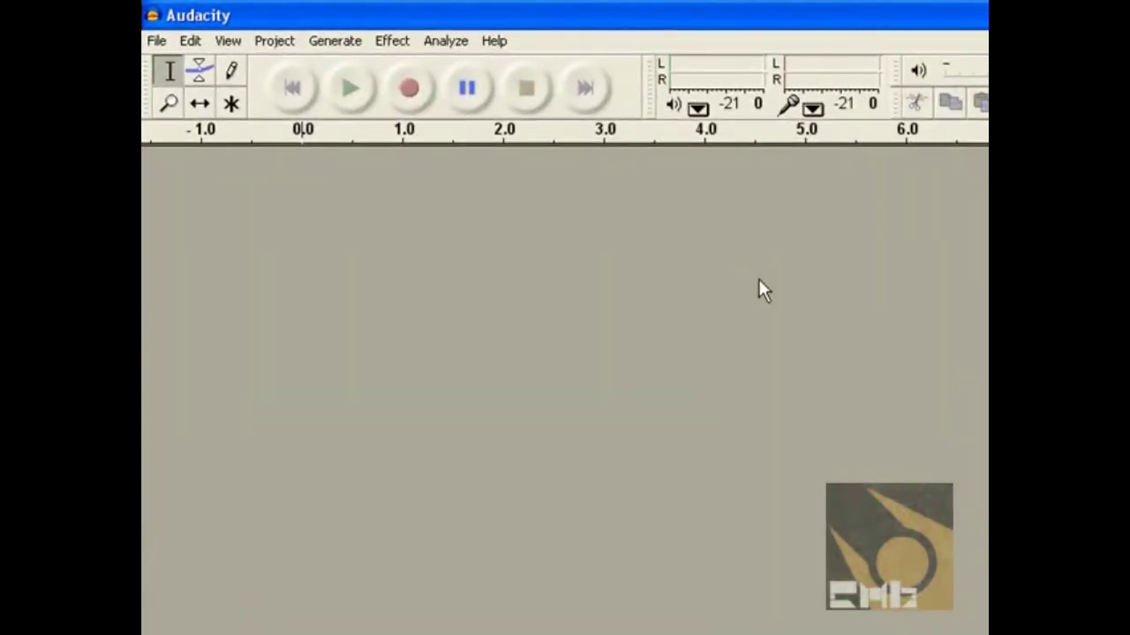
{"action": "left_click", "coordinate": [409, 90]}
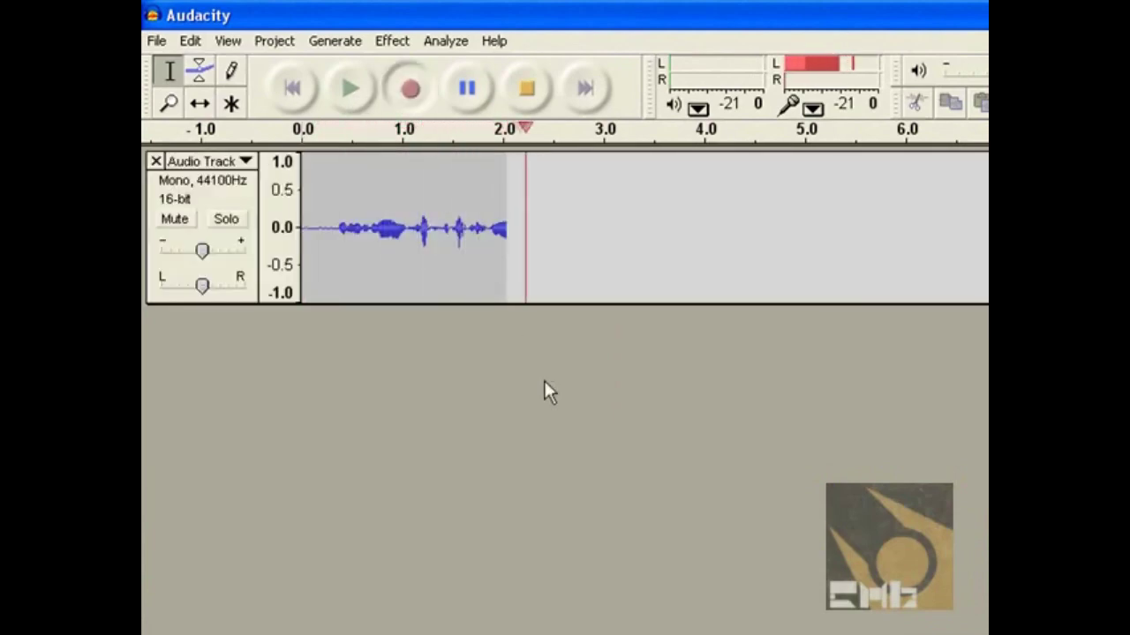
{"action": "left_click", "coordinate": [528, 90]}
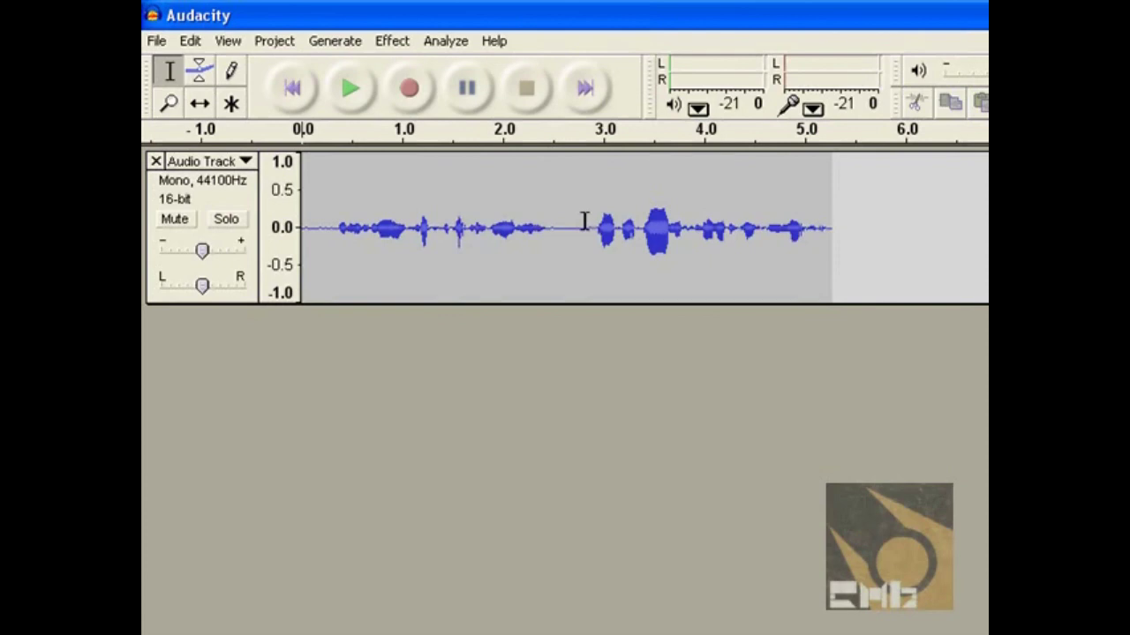
Select all the audio and lower its pitch by 18% (3.44 semitones) with Change Pitch.
{"action": "left_click", "coordinate": [190, 42]}
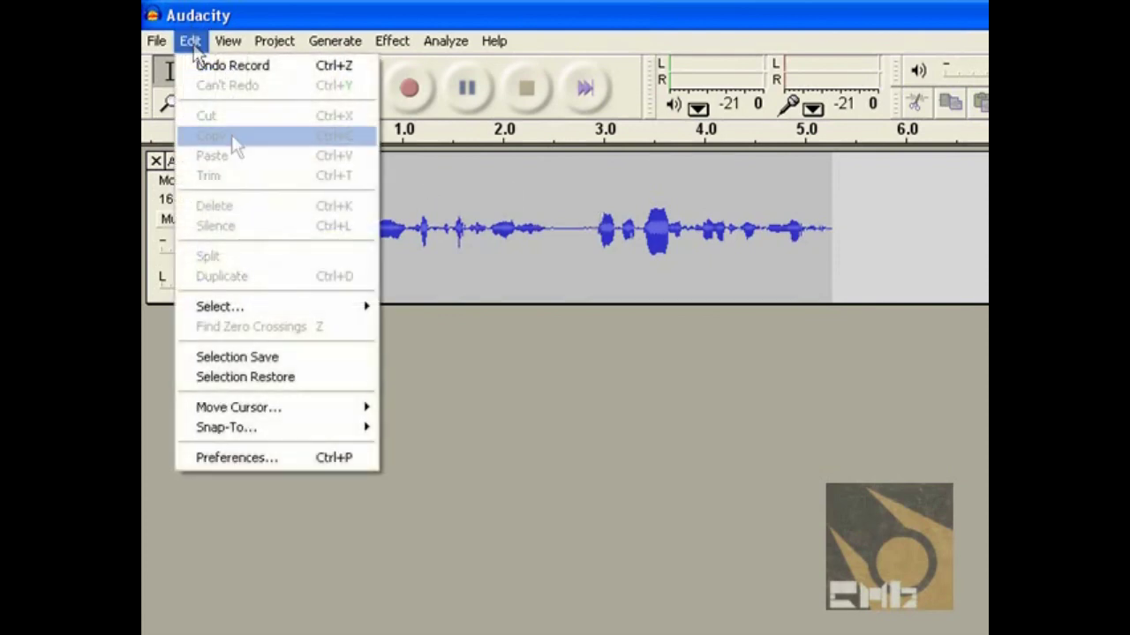
{"action": "mouse_move", "coordinate": [323, 309]}
{"action": "left_click", "coordinate": [393, 306]}
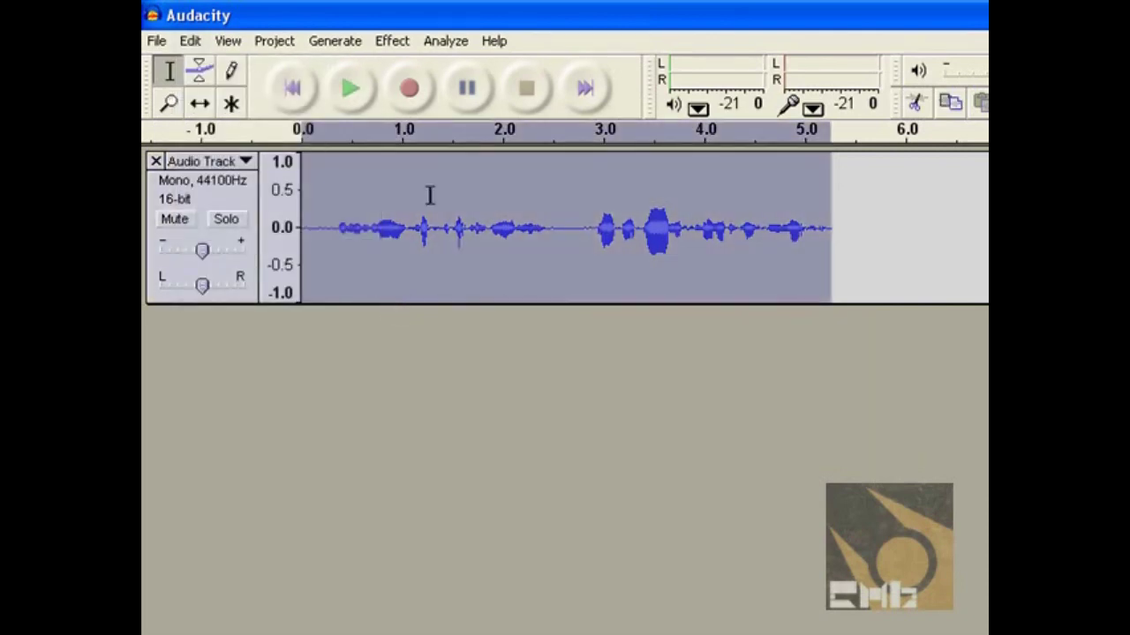
{"action": "left_click", "coordinate": [388, 41]}
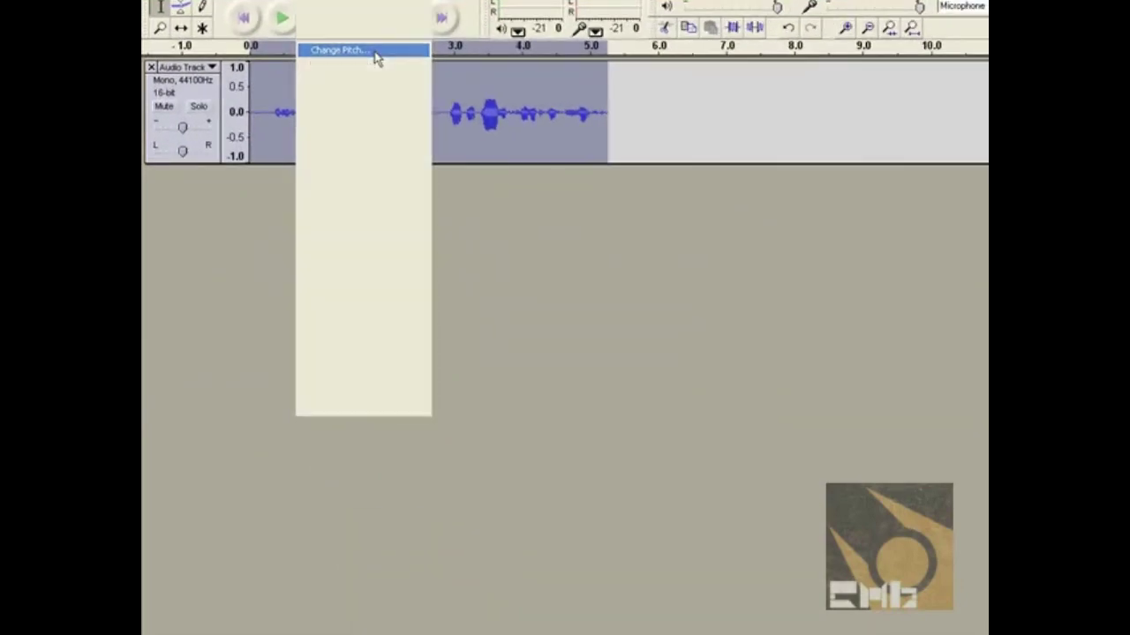
{"action": "left_click", "coordinate": [377, 58]}
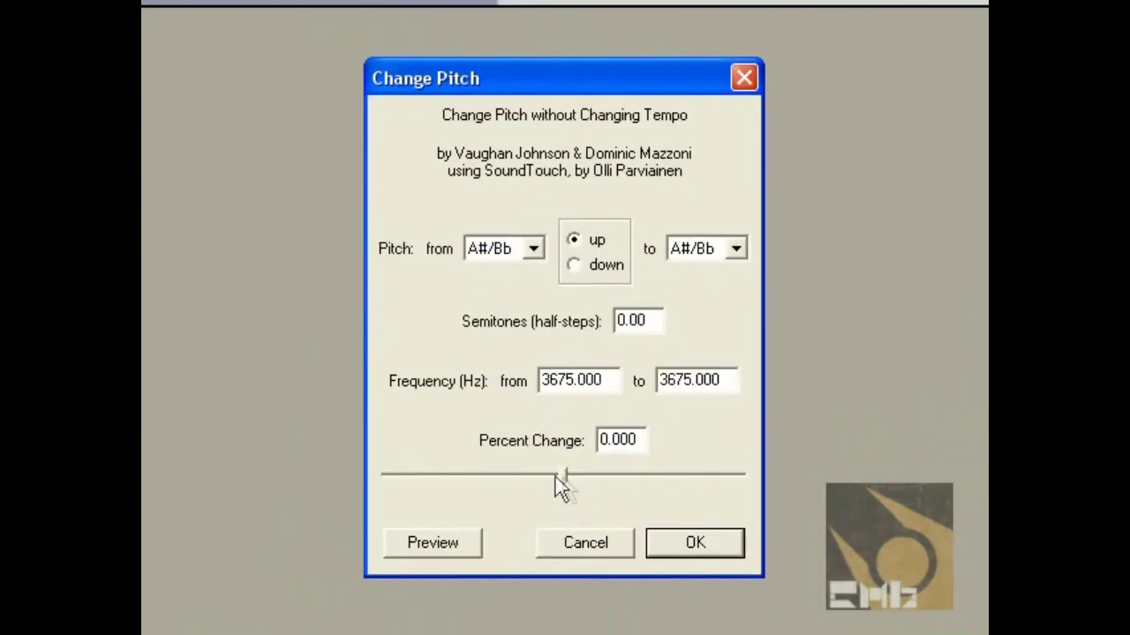
{"action": "left_click_drag", "start_coordinate": [565, 475], "coordinate": [469, 499]}
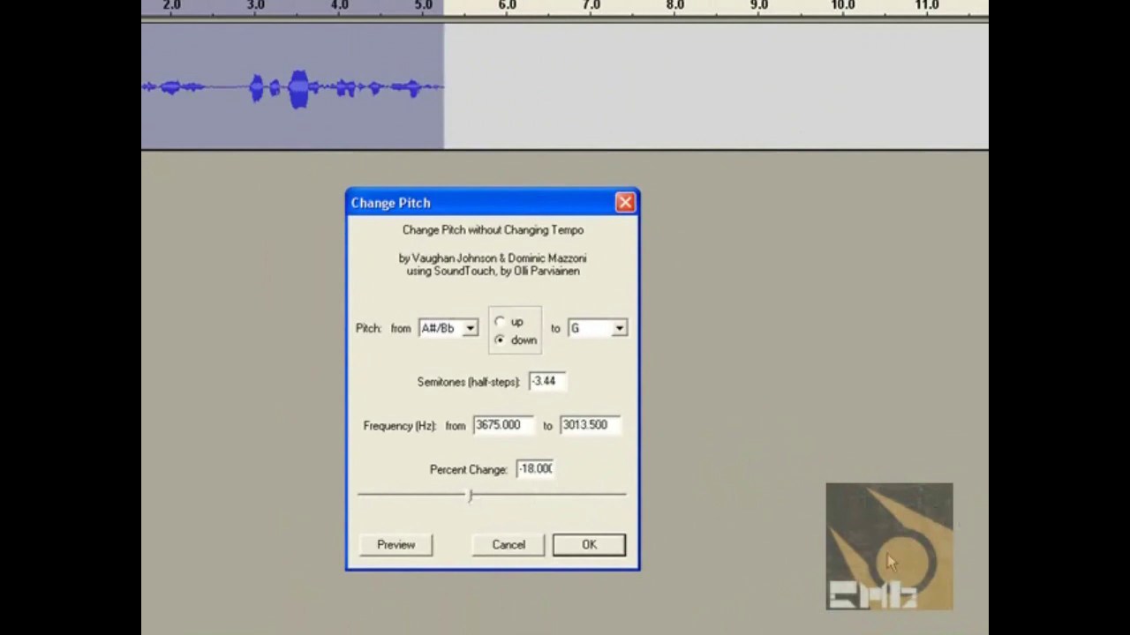
{"action": "left_click", "coordinate": [601, 547]}
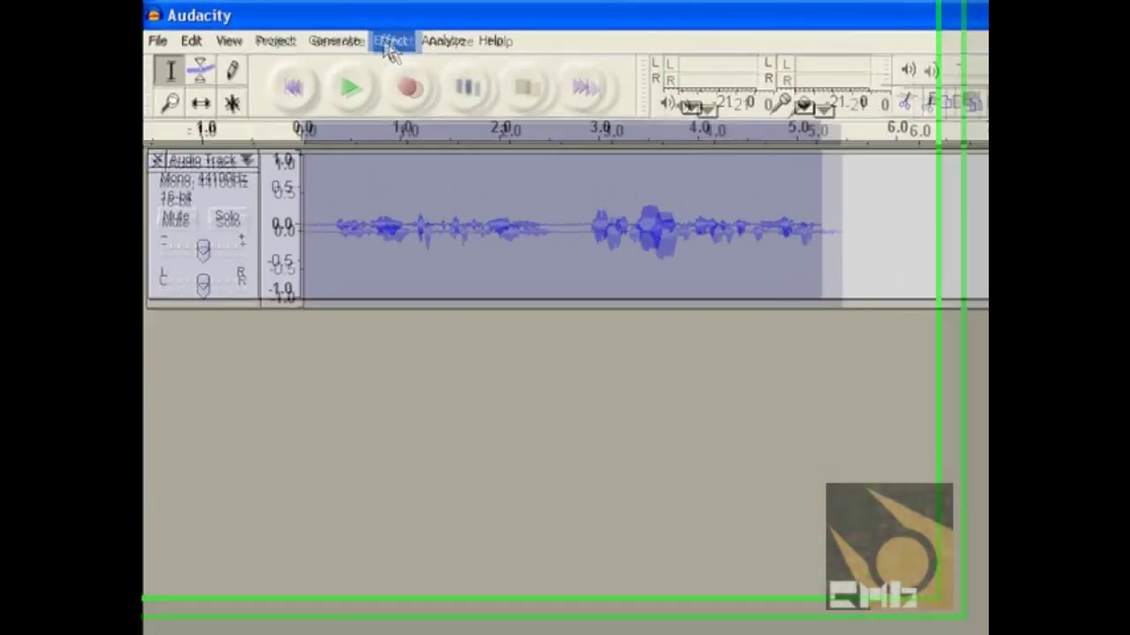
Apply an FFT Filter raising the curve to +12 dB and cutting highs above about 15000 Hz.
{"action": "left_click", "coordinate": [405, 44]}
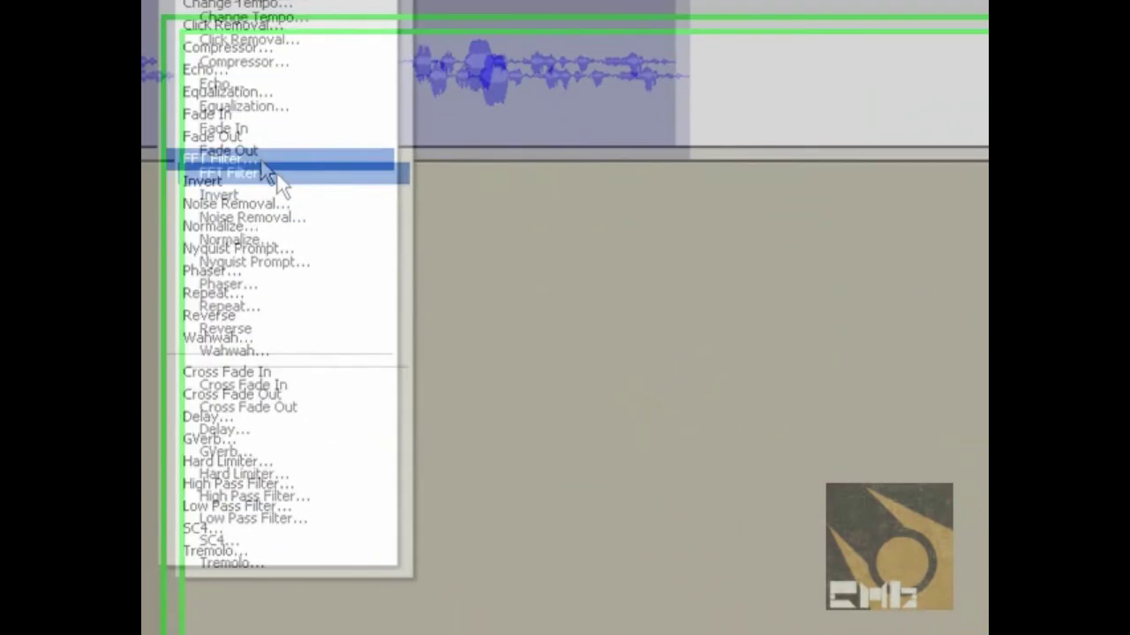
{"action": "left_click", "coordinate": [269, 170]}
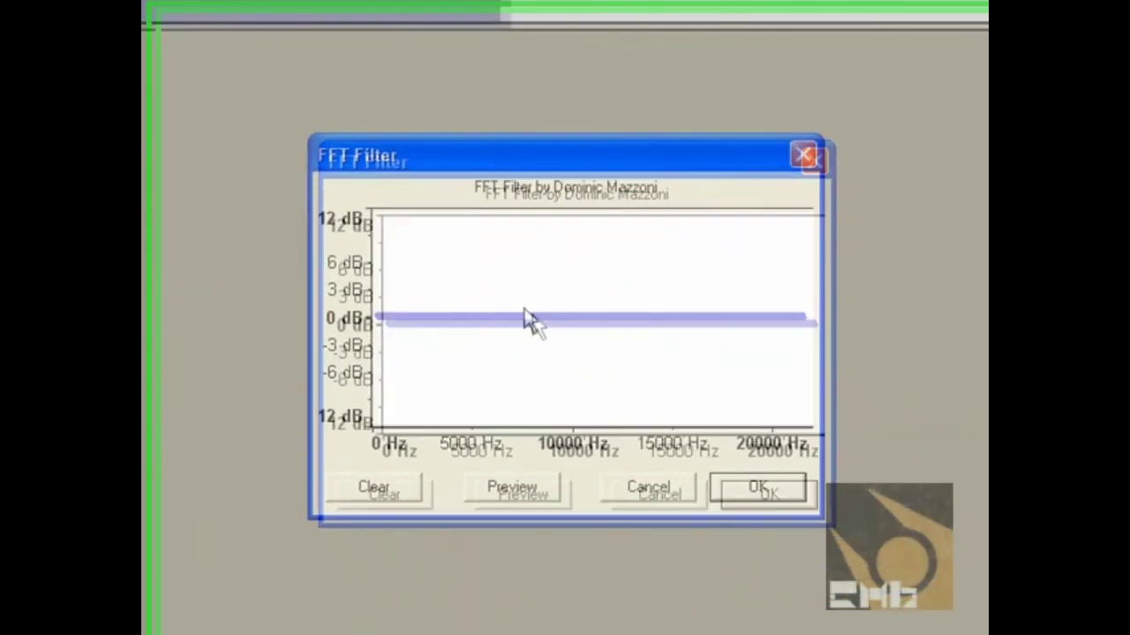
{"action": "left_click_drag", "start_coordinate": [644, 408], "coordinate": [654, 355]}
{"action": "left_click_drag", "start_coordinate": [516, 254], "coordinate": [517, 202]}
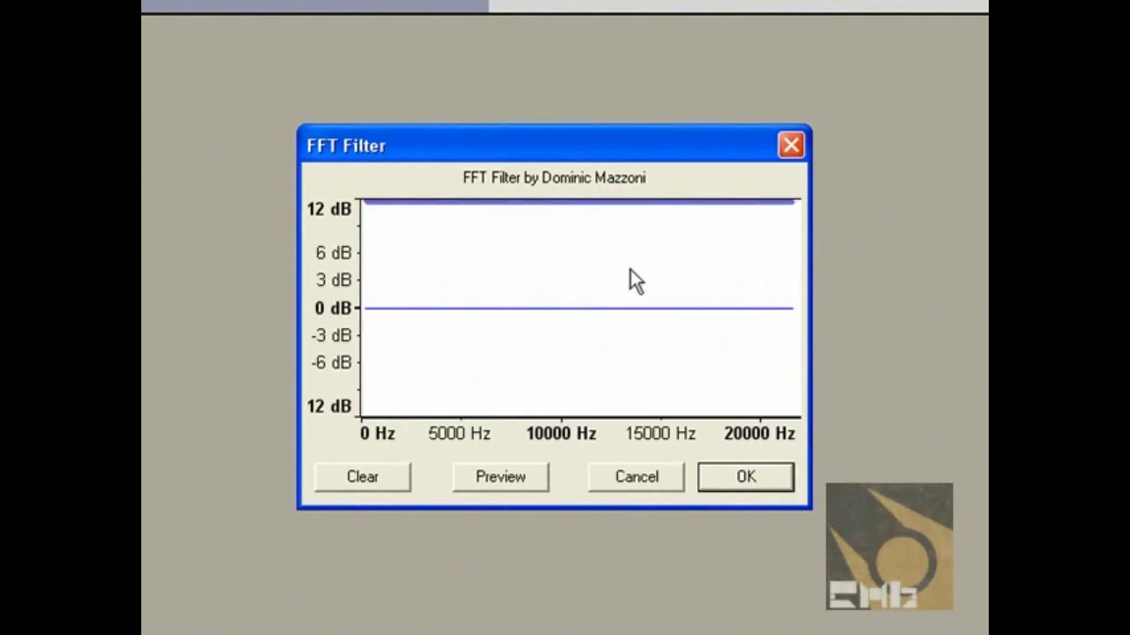
{"action": "left_click_drag", "start_coordinate": [630, 269], "coordinate": [651, 434]}
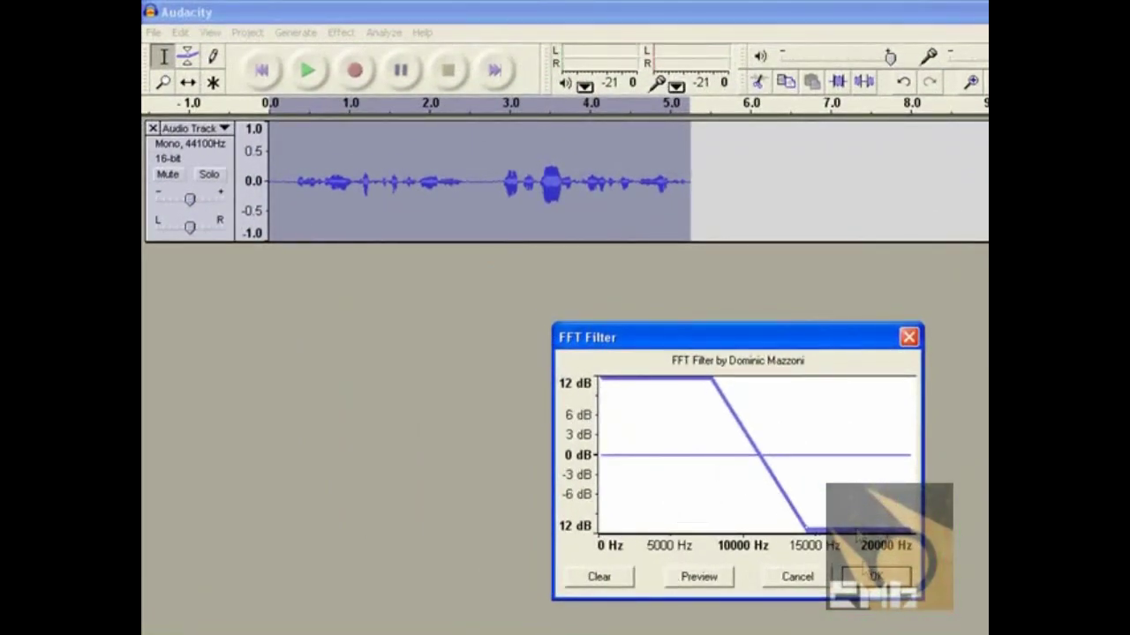
{"action": "left_click", "coordinate": [864, 579]}
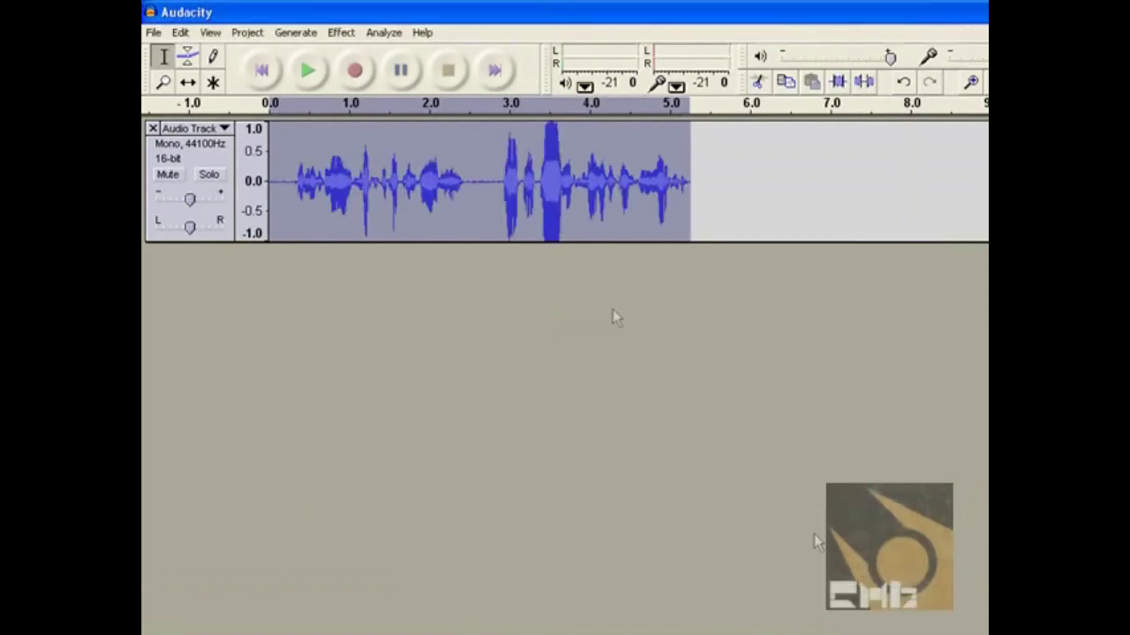
Apply the High Pass Filter at a 1015 Hz cutoff to the voice.
{"action": "left_click", "coordinate": [351, 38]}
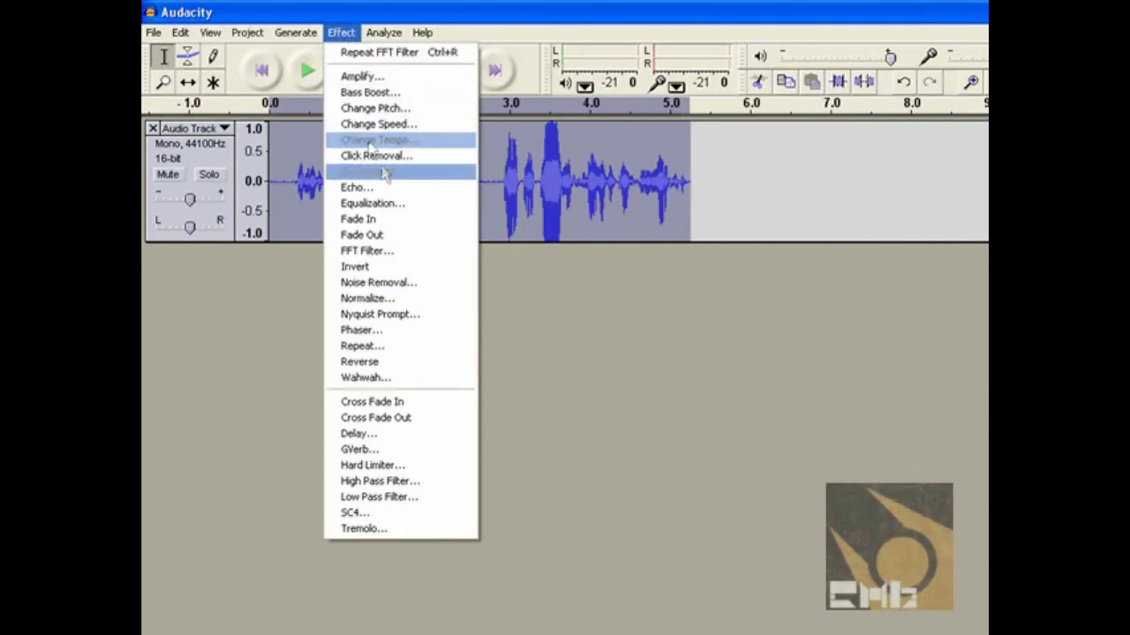
{"action": "left_click", "coordinate": [446, 484]}
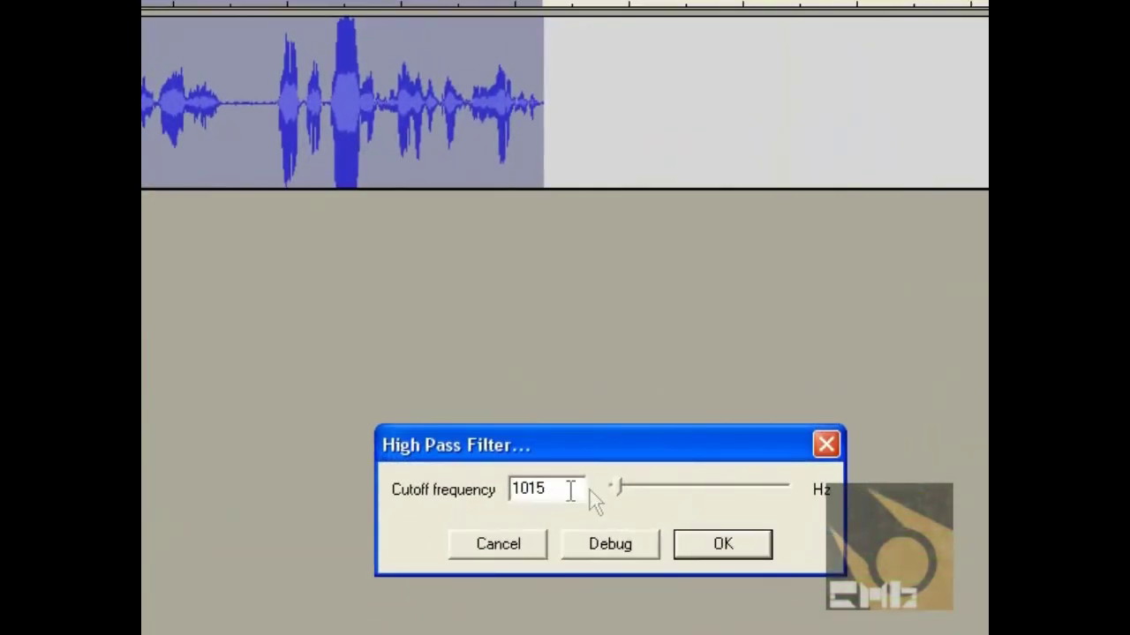
{"action": "left_click", "coordinate": [724, 544]}
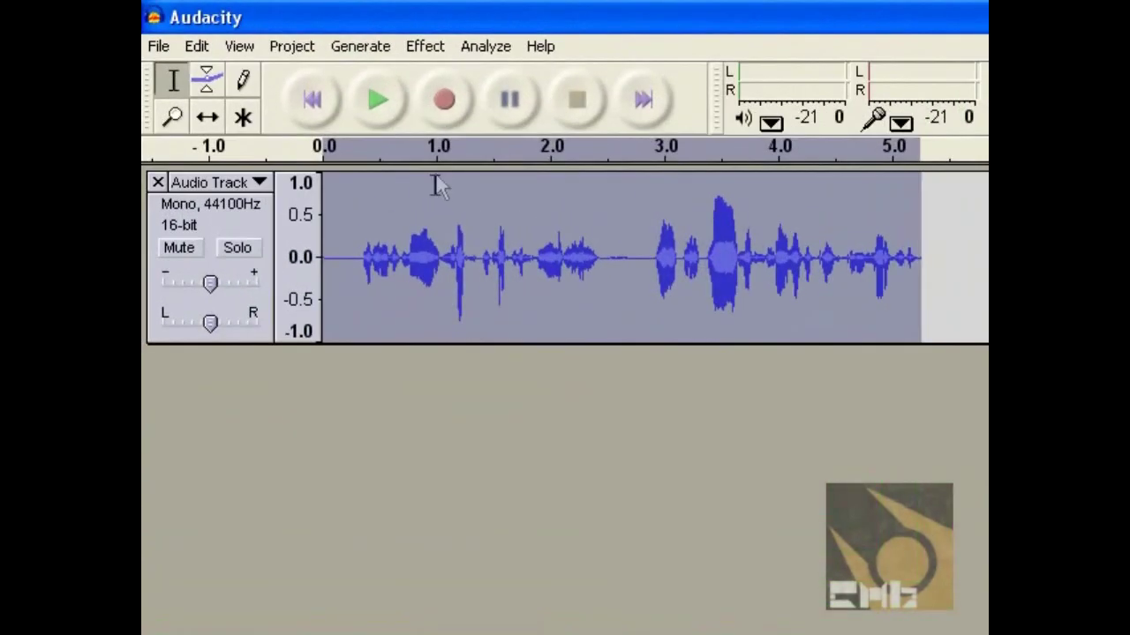
Reapply the FFT filter, then run the high-pass filter twice more.
{"action": "left_click", "coordinate": [485, 46]}
{"action": "mouse_move", "coordinate": [425, 46]}
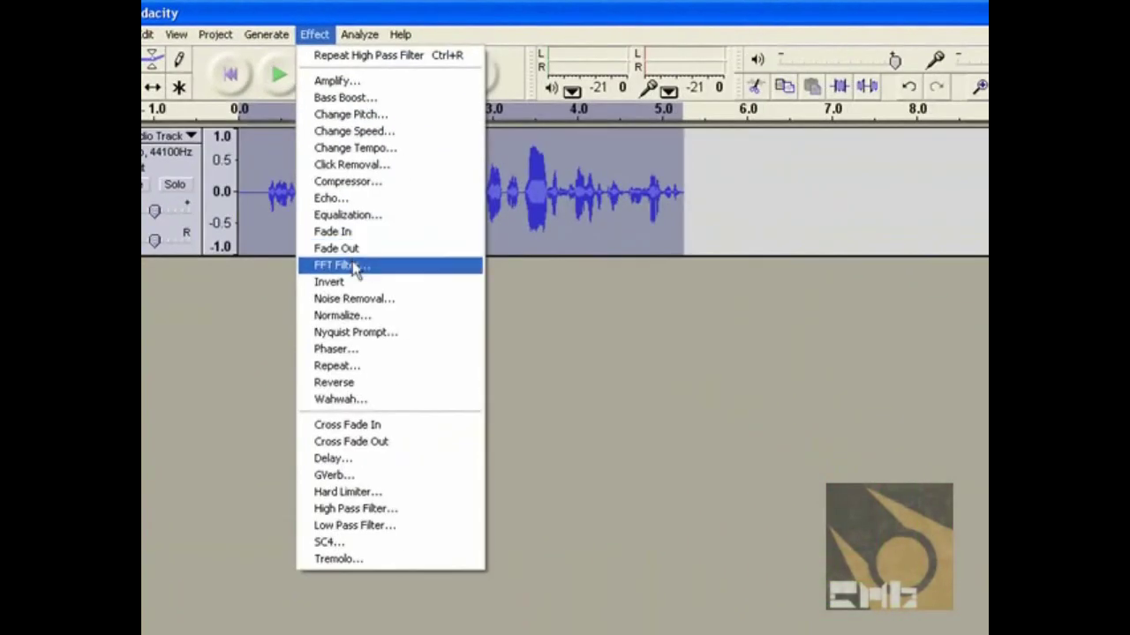
{"action": "left_click", "coordinate": [406, 311]}
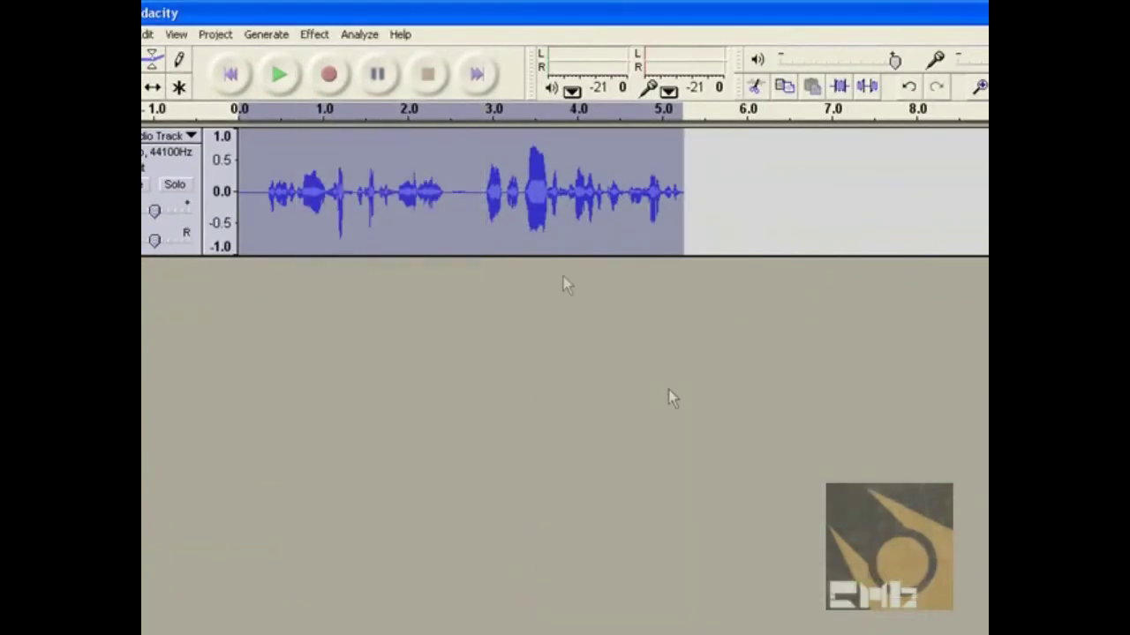
{"action": "left_click", "coordinate": [353, 332]}
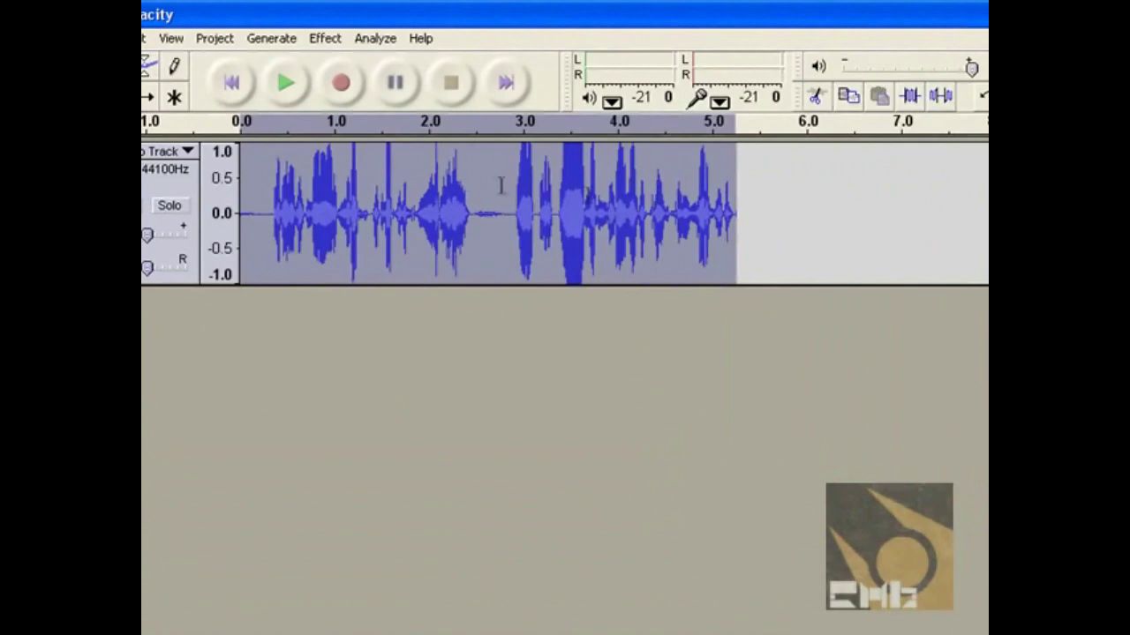
{"action": "left_click", "coordinate": [327, 40]}
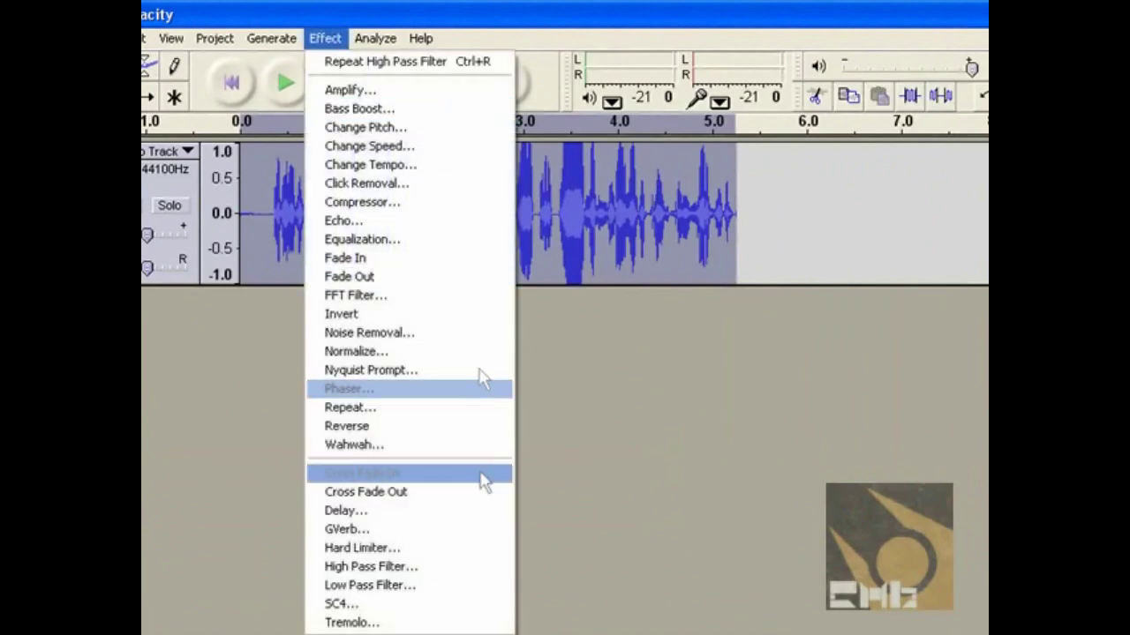
{"action": "left_click", "coordinate": [466, 567]}
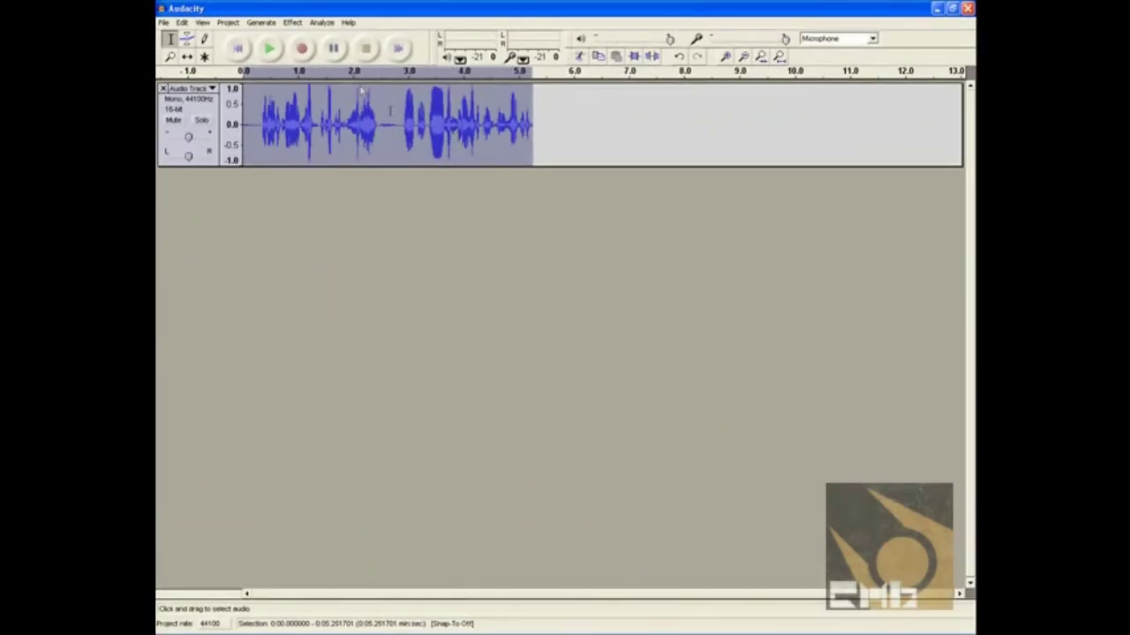
Alternate further FFT and high-pass filter passes until peaks reach most of the ±1.0 range.
{"action": "left_click", "coordinate": [292, 22]}
{"action": "left_click", "coordinate": [349, 173]}
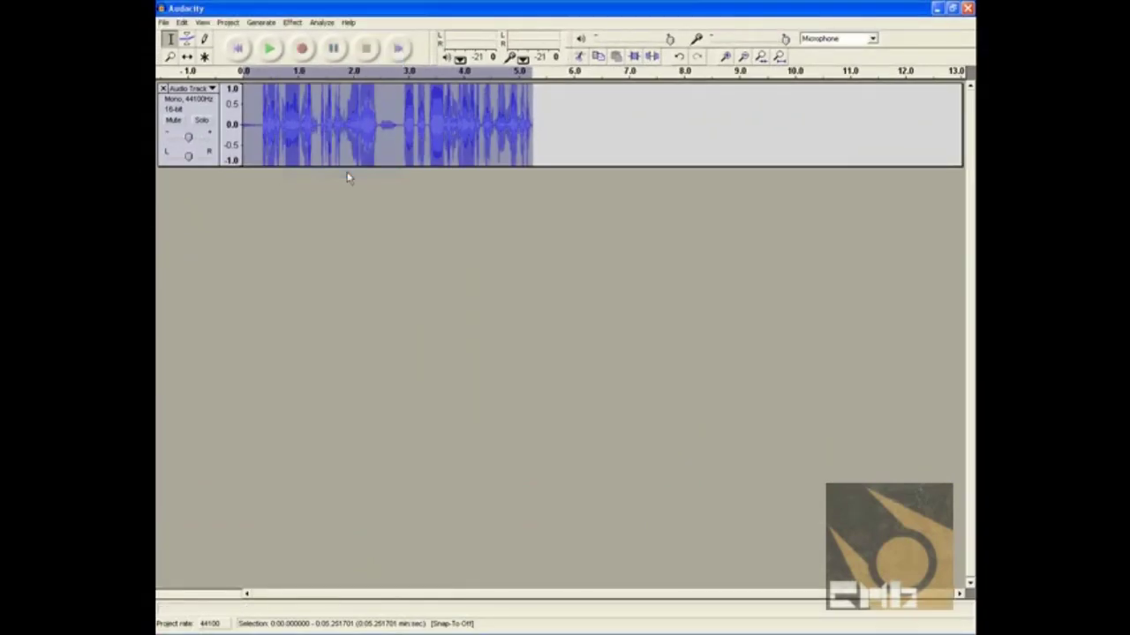
{"action": "left_click", "coordinate": [292, 22]}
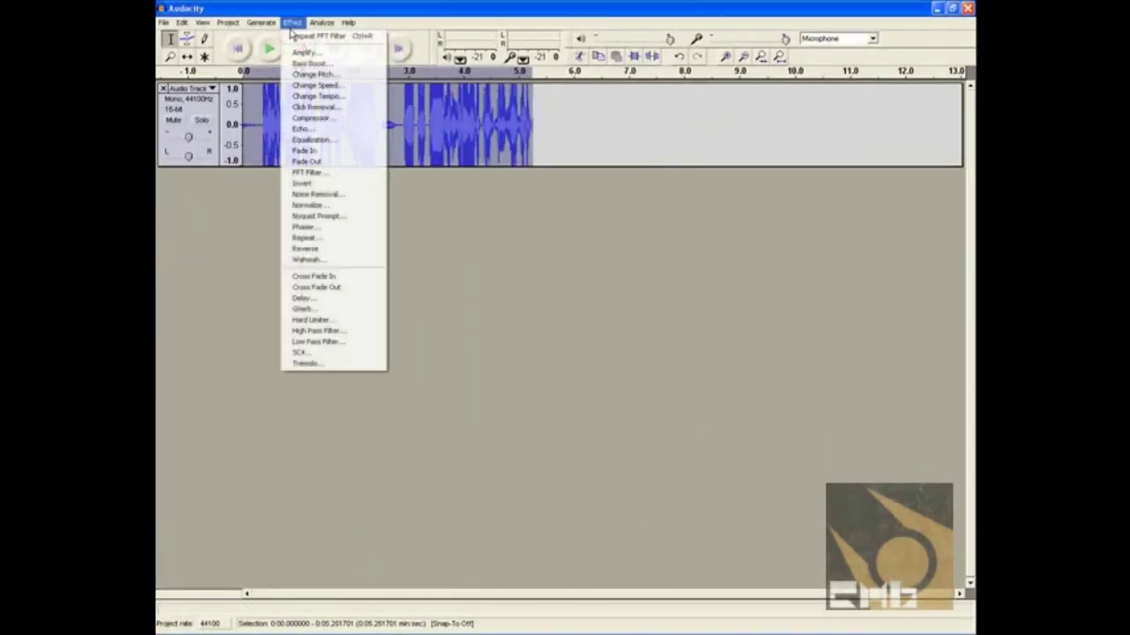
{"action": "left_click", "coordinate": [348, 331]}
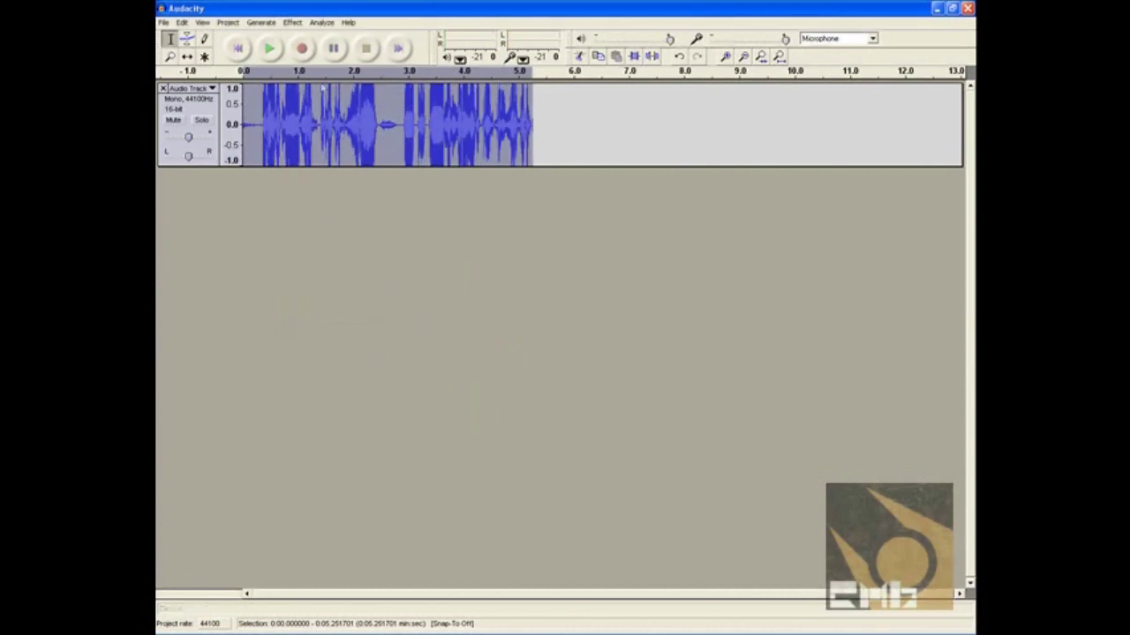
{"action": "left_click", "coordinate": [292, 22]}
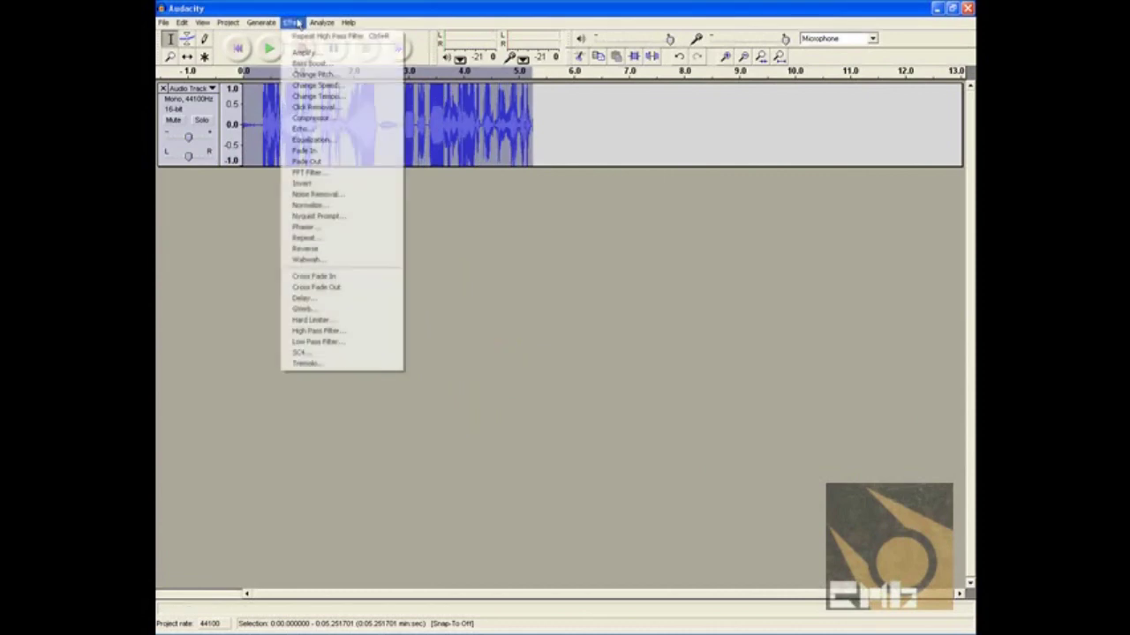
{"action": "left_click", "coordinate": [348, 338]}
{"action": "left_click", "coordinate": [292, 22]}
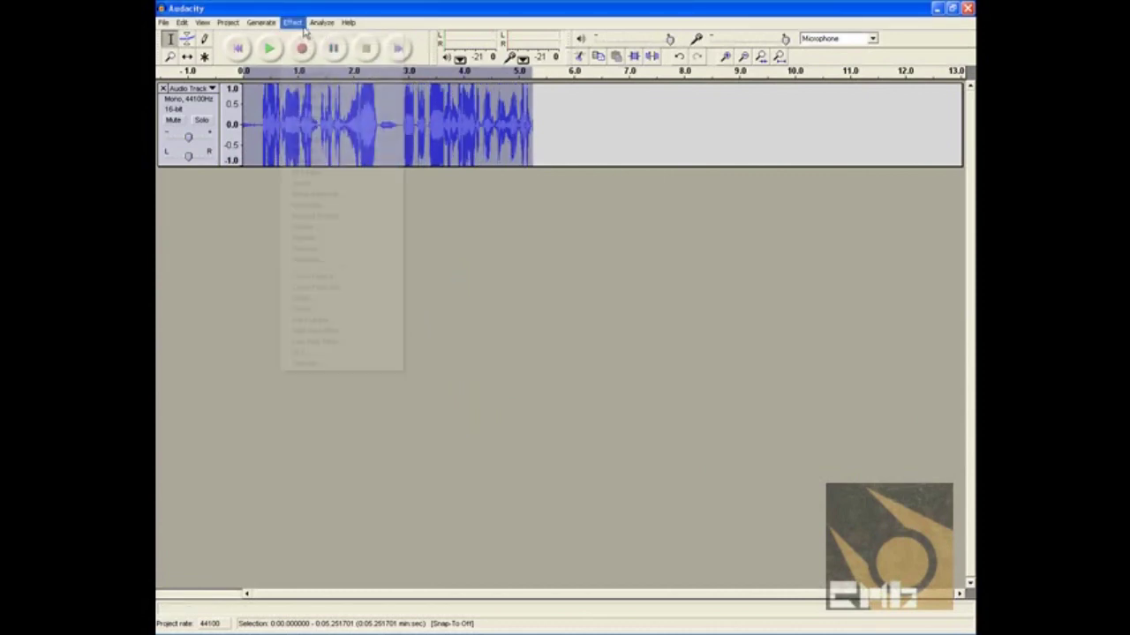
{"action": "left_click", "coordinate": [357, 329]}
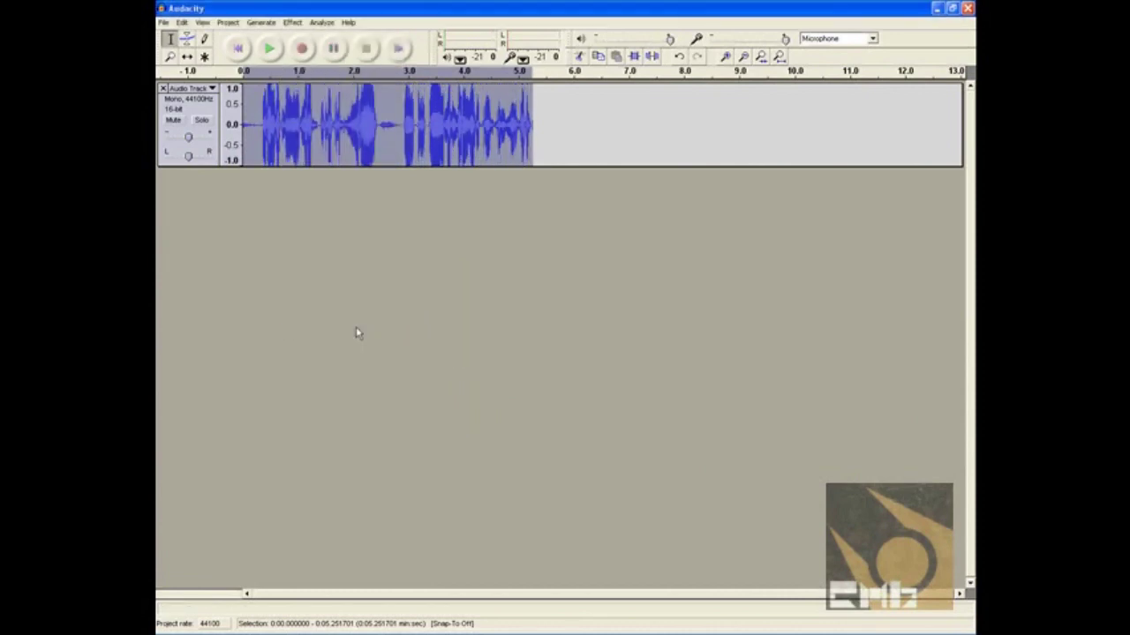
{"action": "left_click", "coordinate": [293, 22]}
{"action": "left_click", "coordinate": [343, 332]}
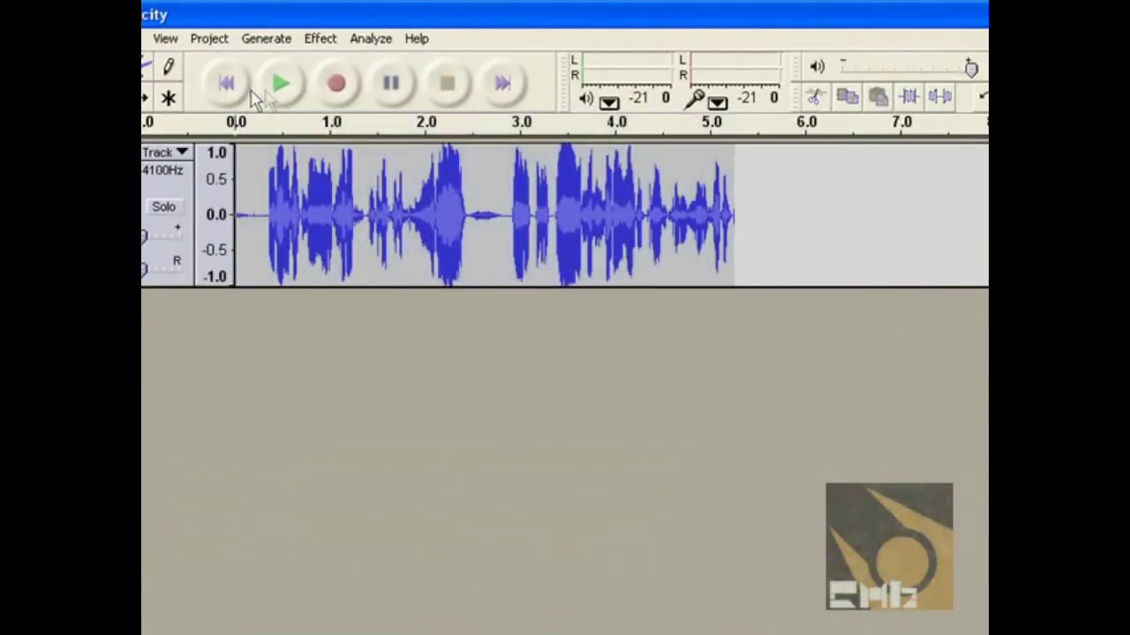
Play the processed voice, then select a short stretch near the track start.
{"action": "left_click", "coordinate": [278, 74]}
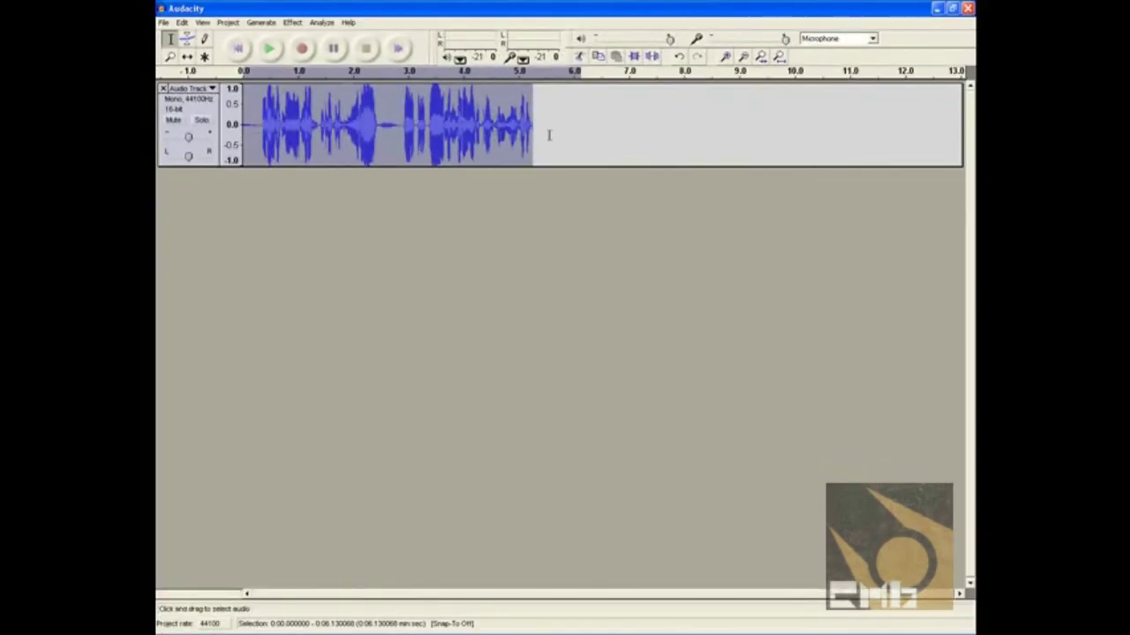
{"action": "left_click_drag", "start_coordinate": [273, 124], "coordinate": [320, 124]}
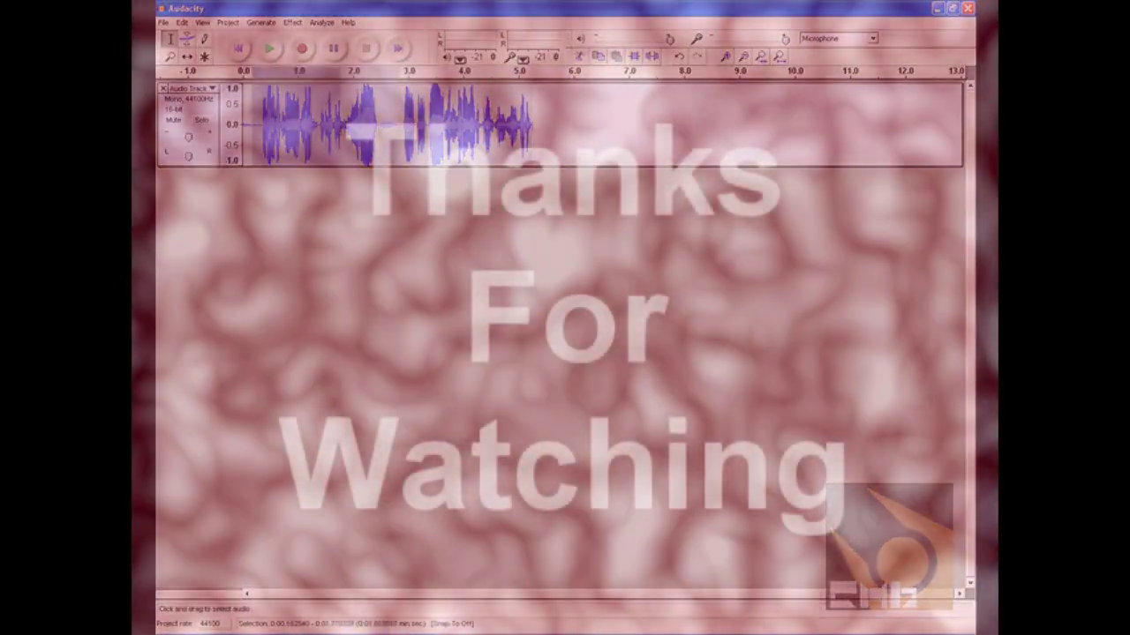